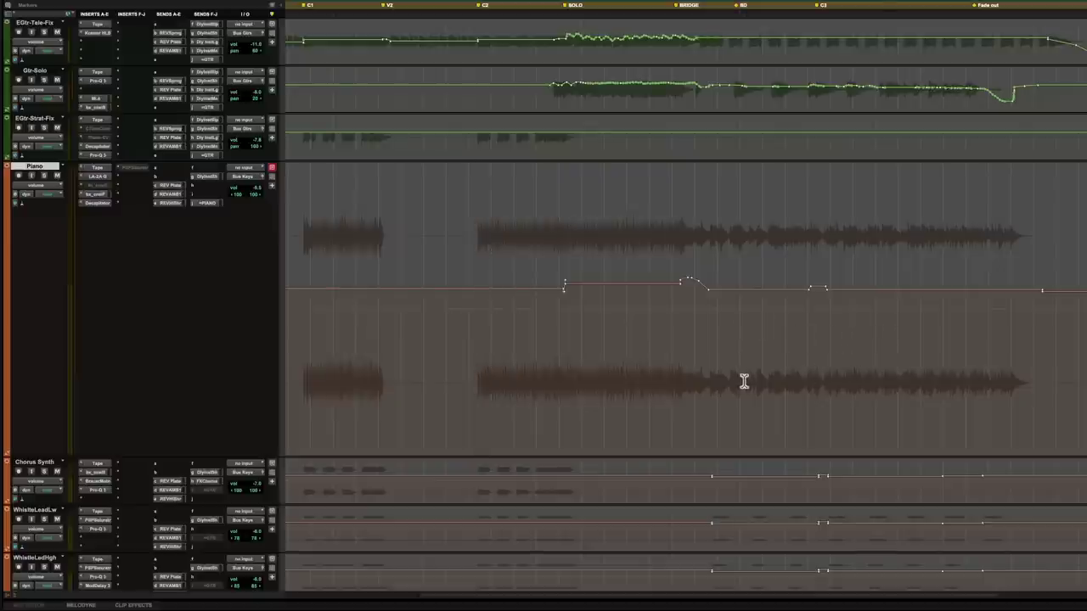
- Play the session from the BD marker into the C3 section to check the Piano and whistle tracks
key(semicolon)
key(semicolon)
click(705, 155)
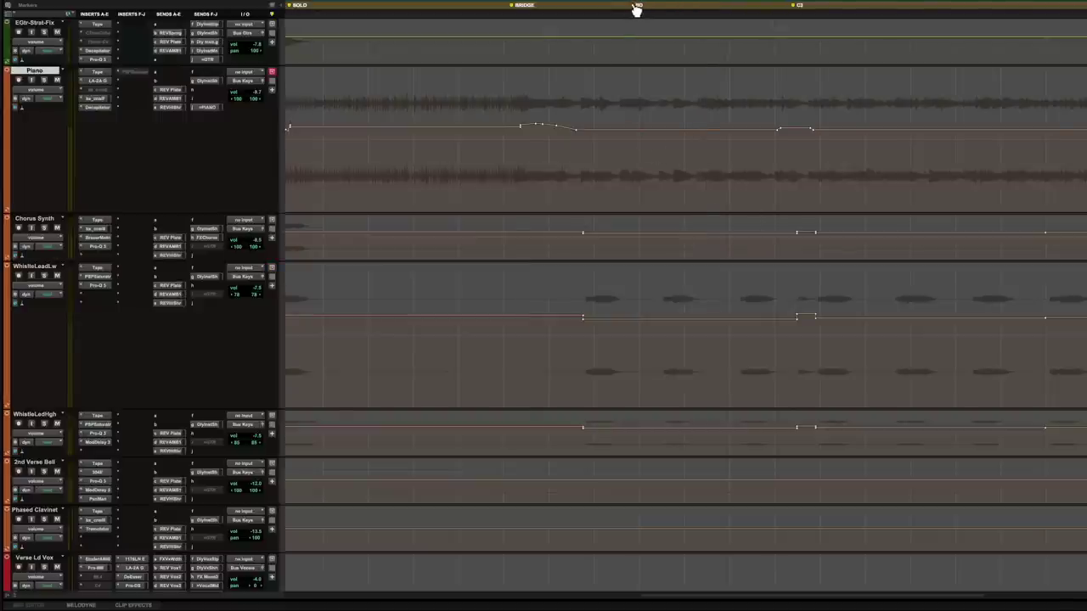
key(space)
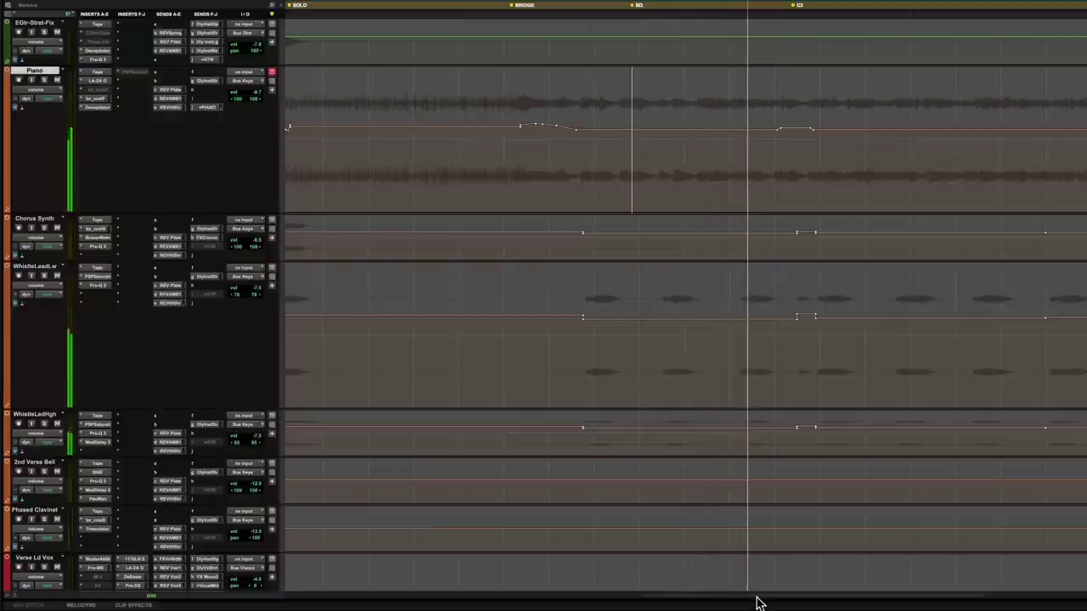
drag(755, 598, 816, 600)
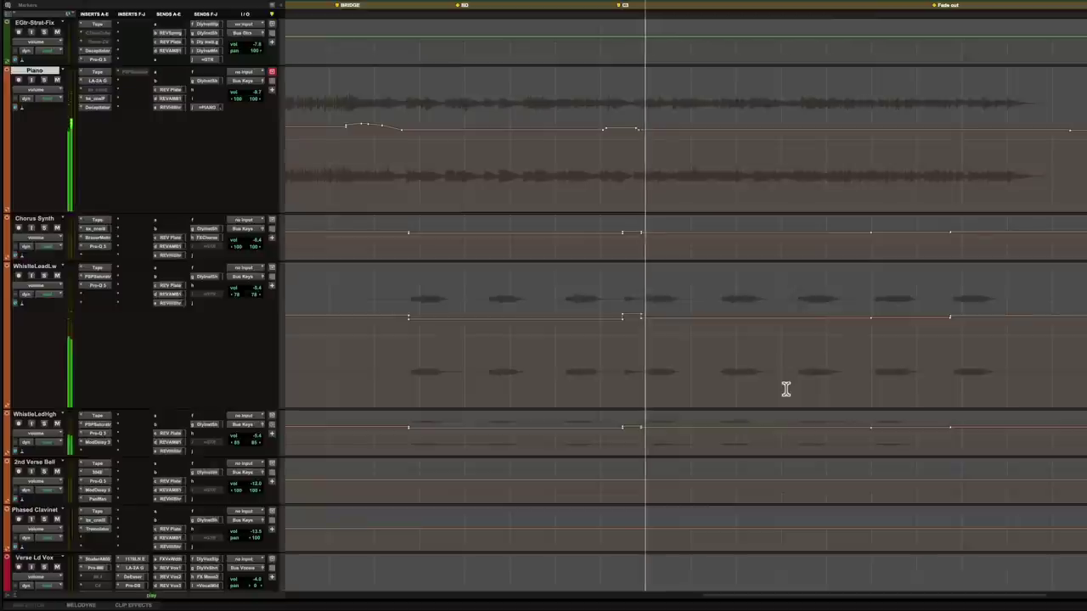
key(space)
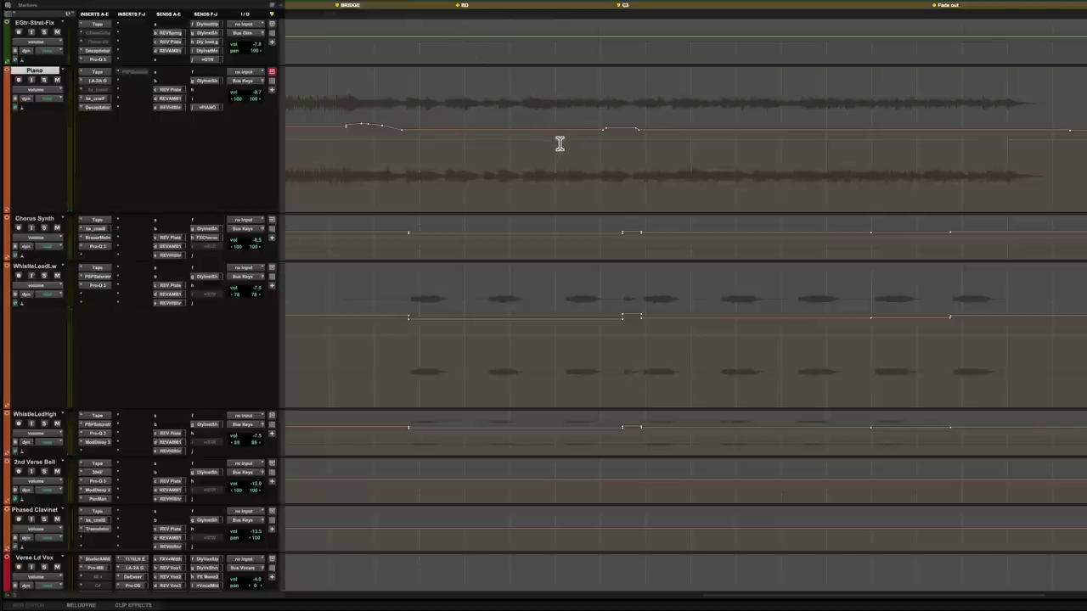
- Play the soloed Piano track from just before the C3 marker
click(44, 79)
click(595, 158)
key(space)
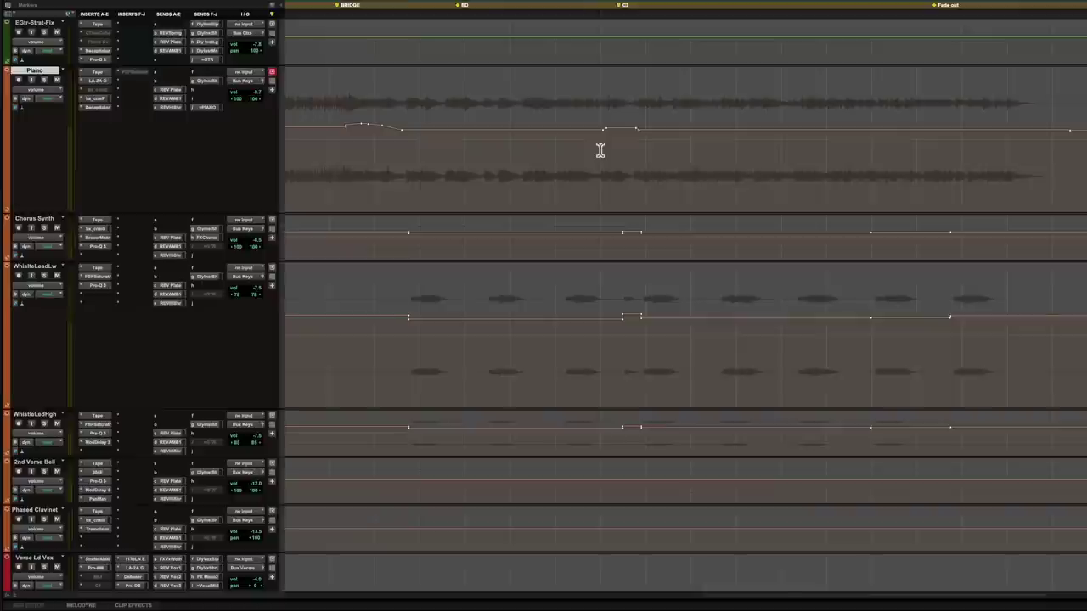
- Enlarge the Female Vox End track and raise its volume automation over its whole length
scroll(600, 150, down, 15)
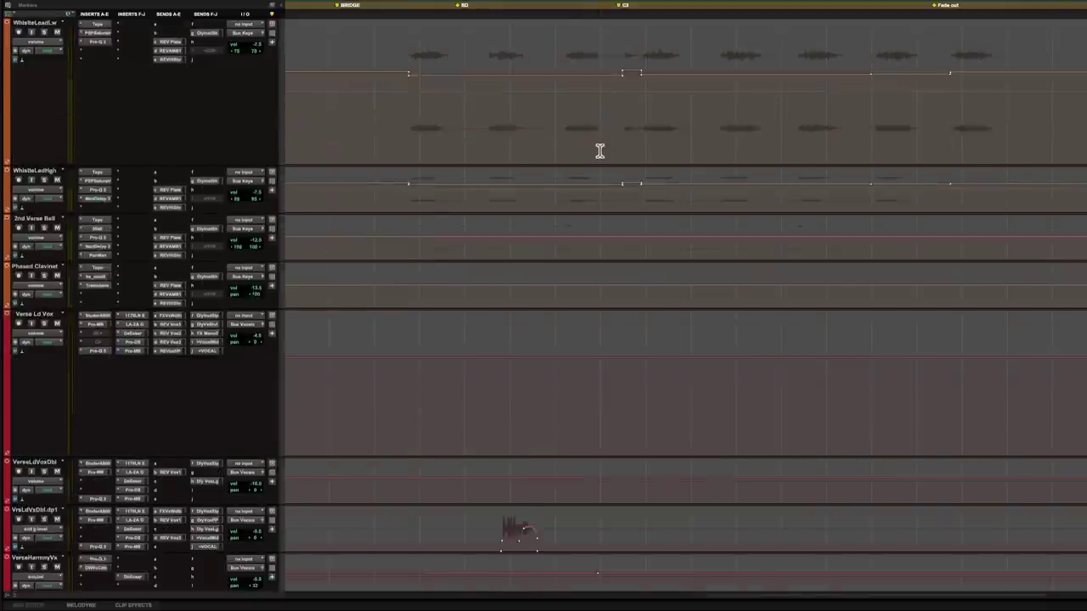
scroll(600, 150, down, 5)
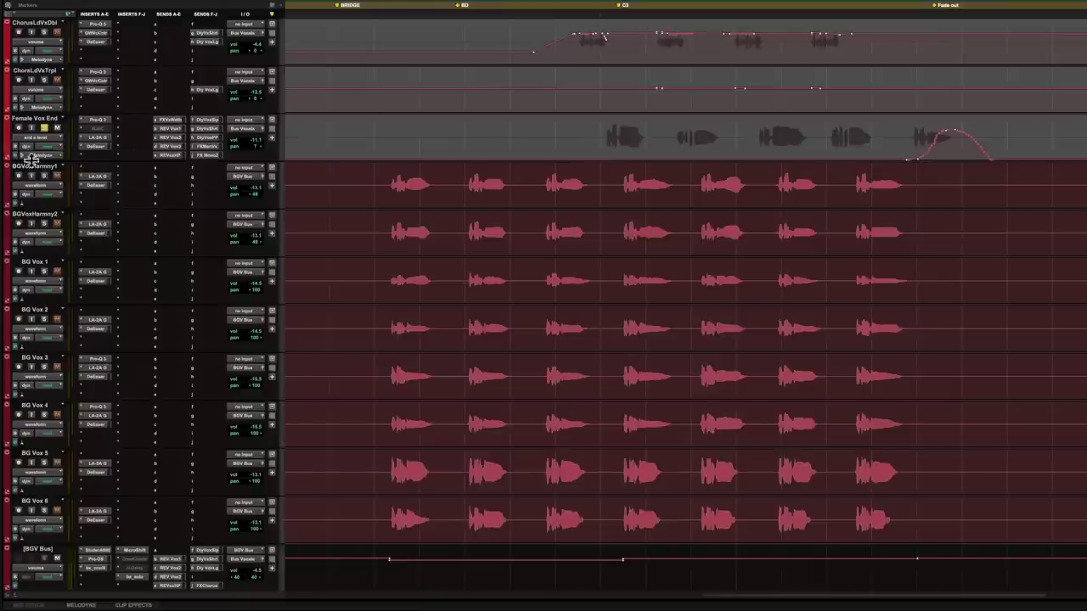
key(e)
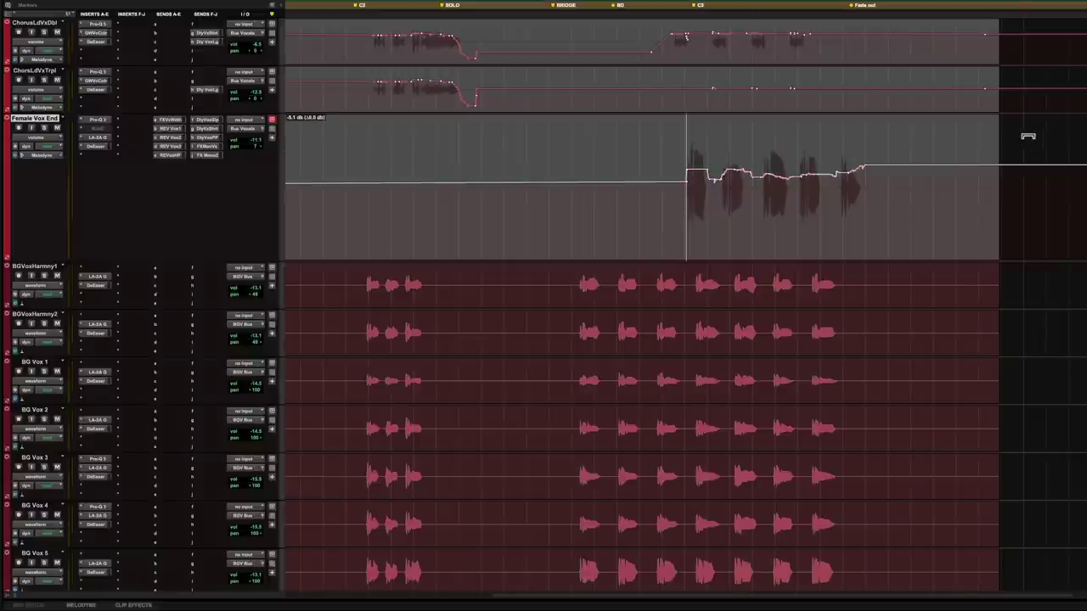
drag(1028, 136, 968, 142)
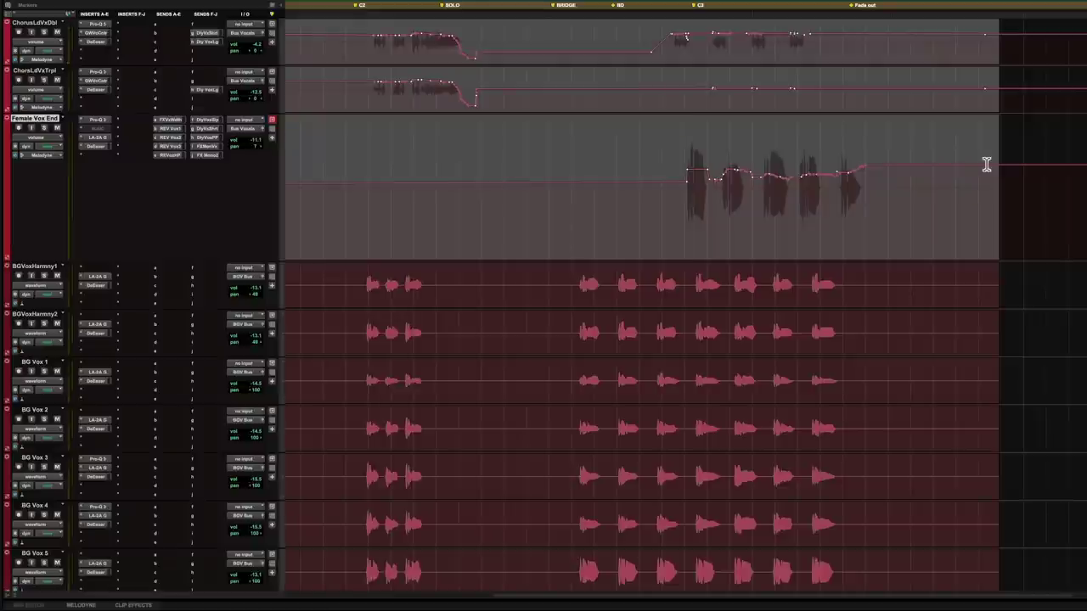
key(space)
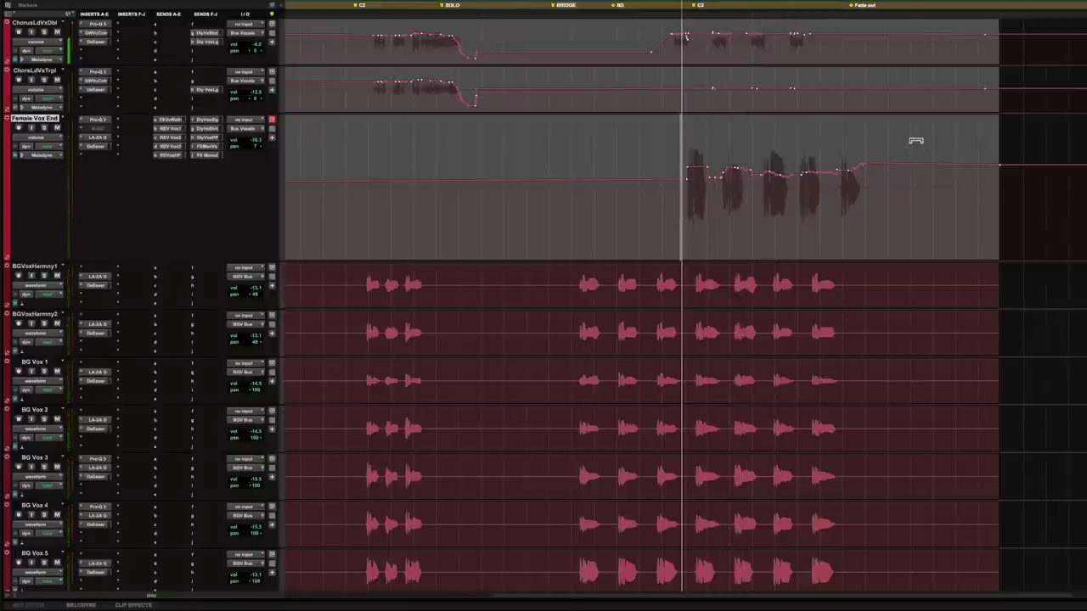
drag(918, 140, 912, 99)
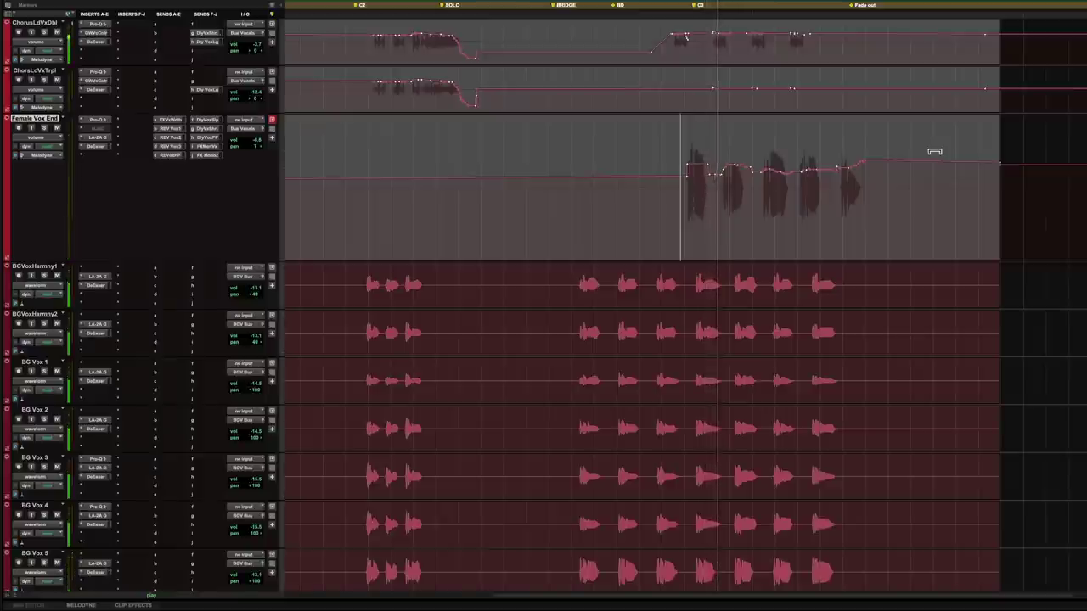
- Raise the Female Vox End volume automation slightly further and play it back from before C3
key(ctrl+bracketright)
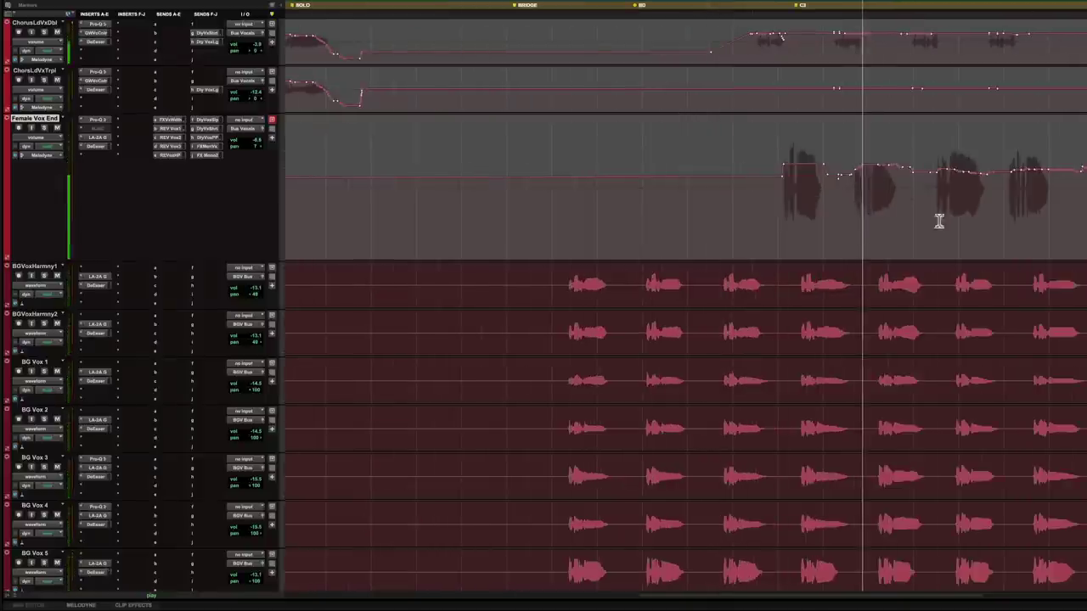
drag(756, 595, 876, 597)
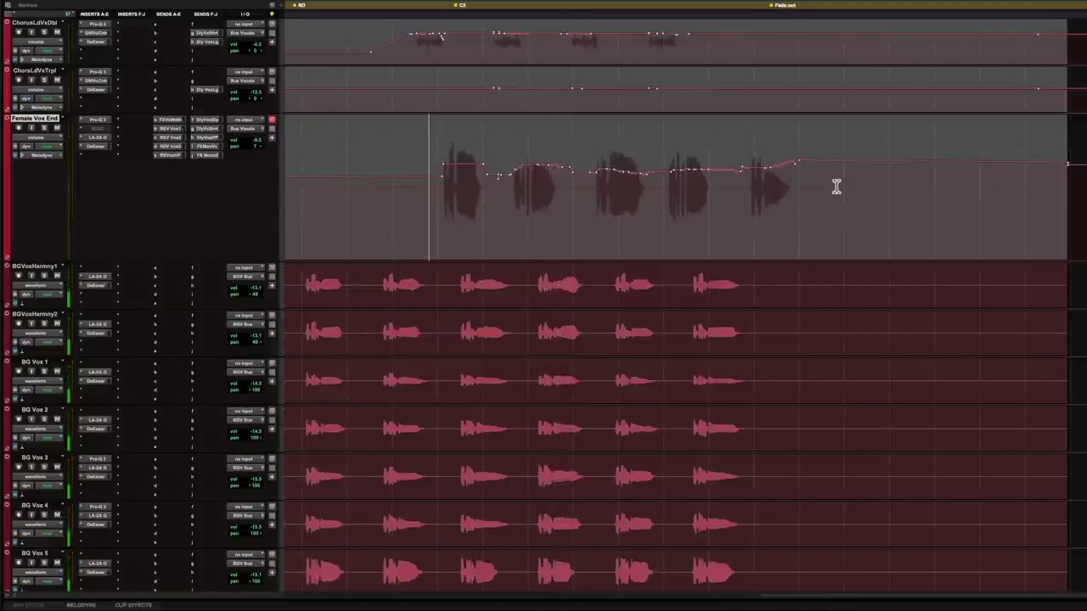
drag(836, 187, 834, 131)
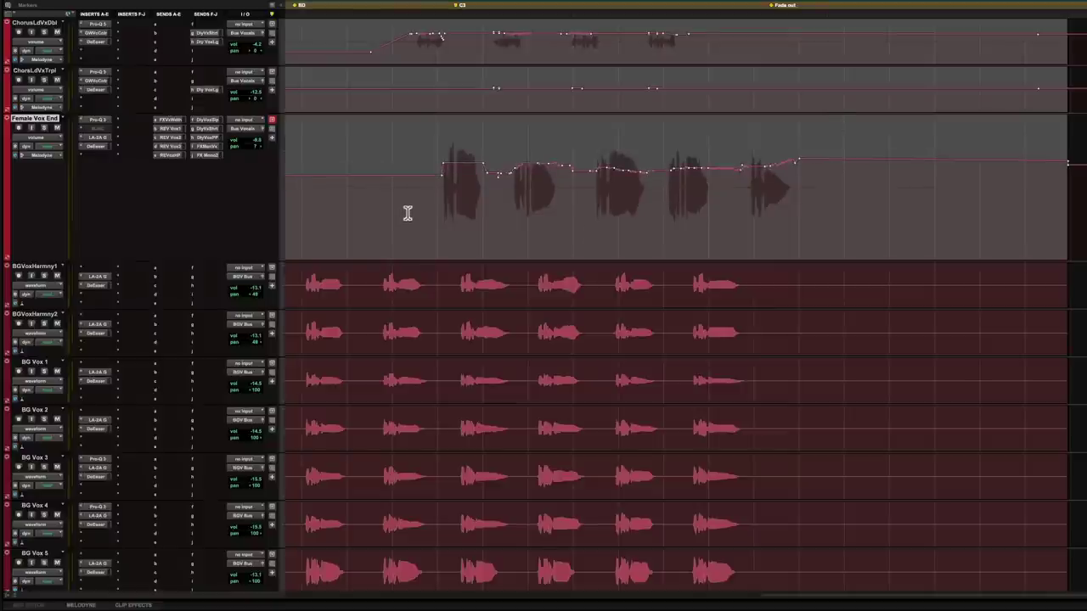
key(space)
scroll(851, 212, up, 5)
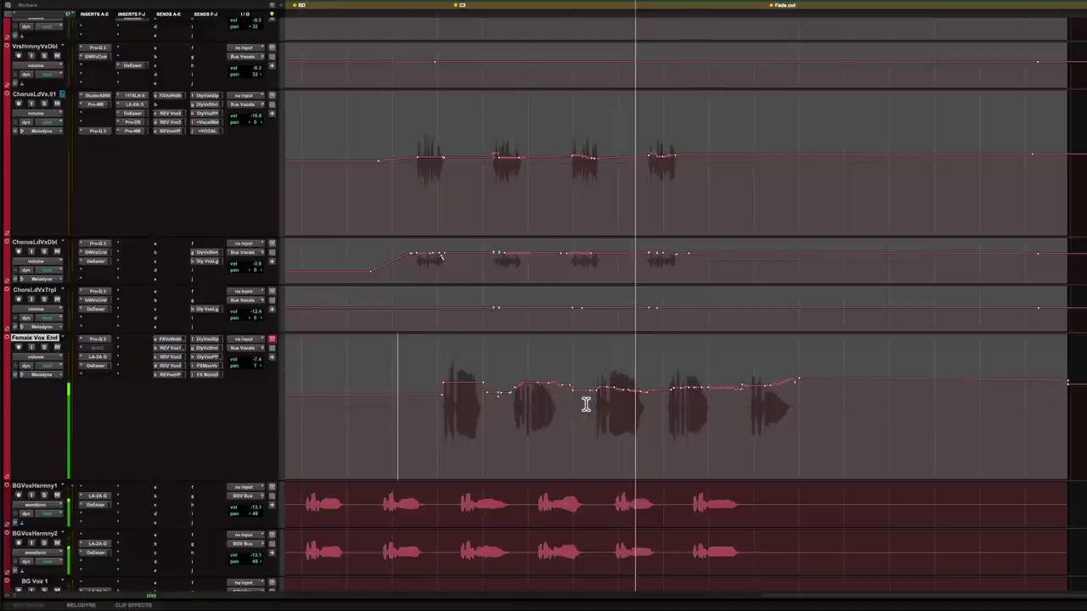
key(space)
- Raise the volume automation over the third phrase of Female Vox End and play that phrase back
drag(586, 405, 659, 408)
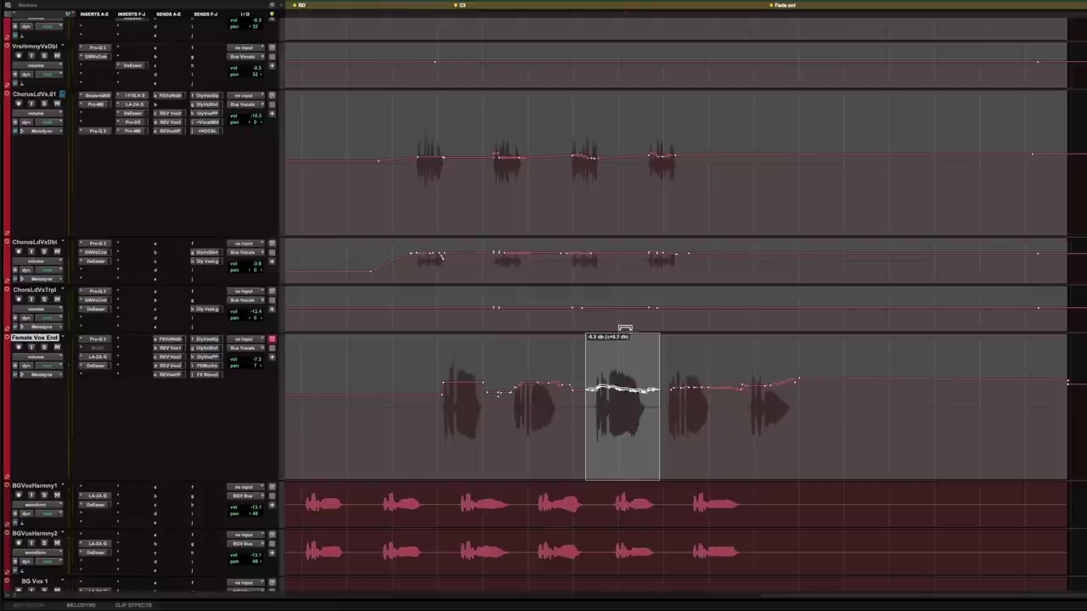
click(577, 426)
key(space)
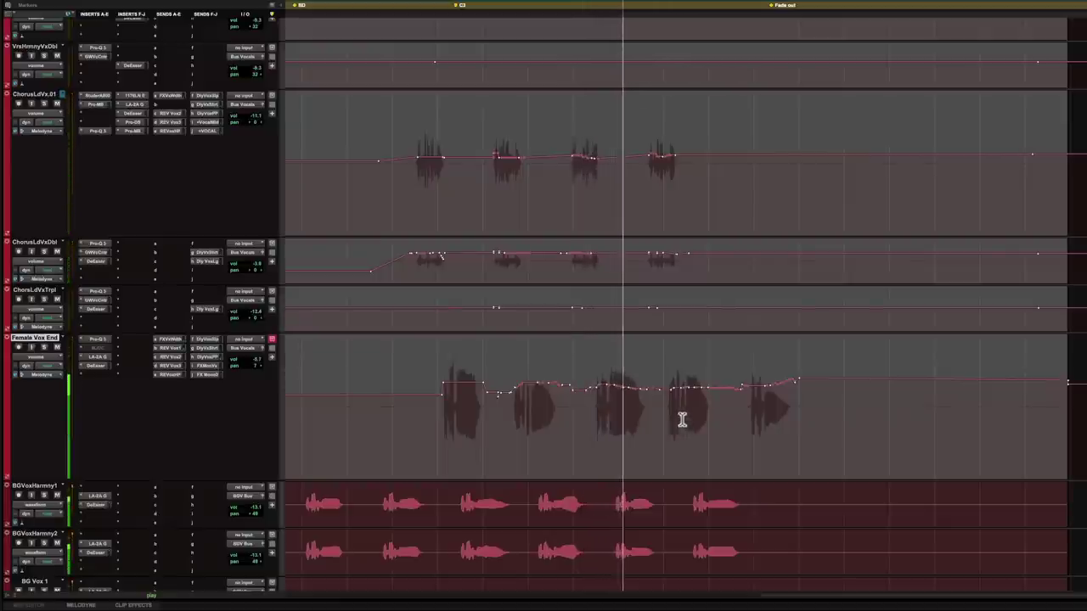
- Raise the volume automation over the fourth phrase of Female Vox End
drag(660, 405, 724, 401)
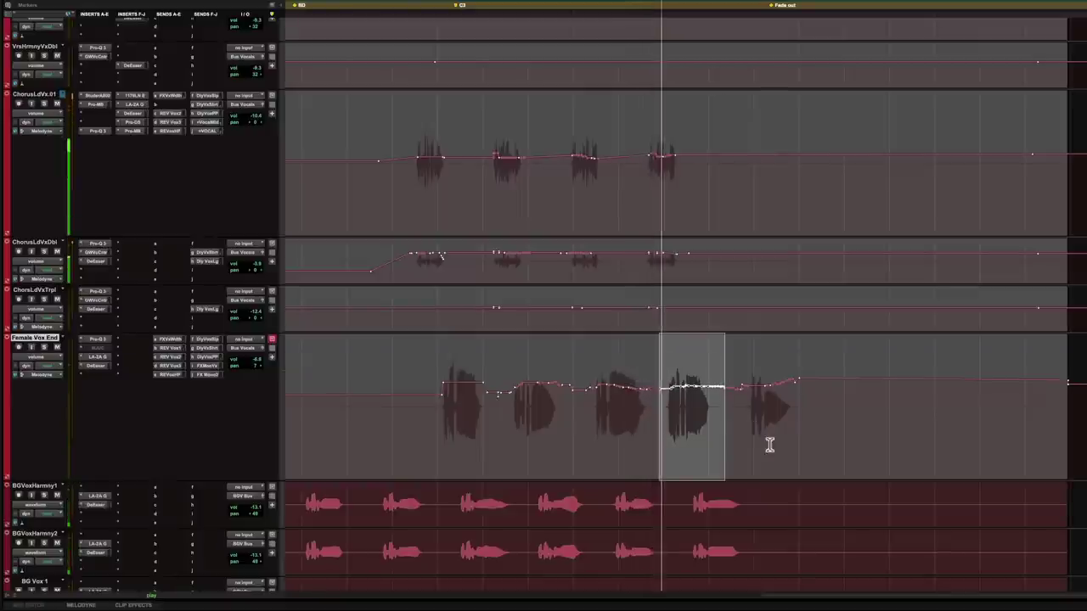
key(ctrl+bracketright)
key(ctrl+bracketright)
scroll(946, 449, down, 3)
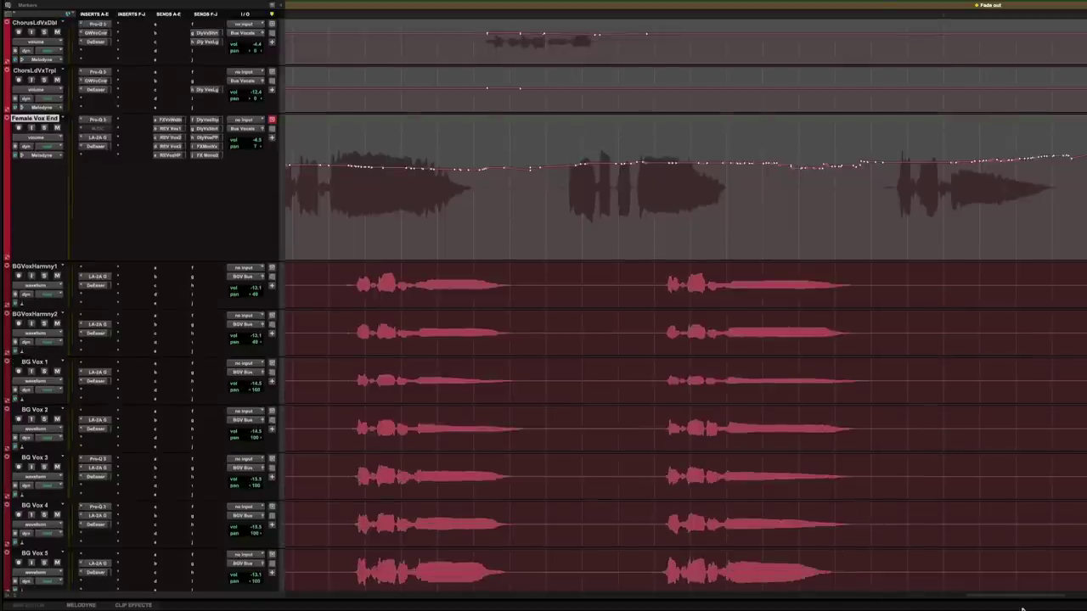
drag(1027, 596, 1056, 594)
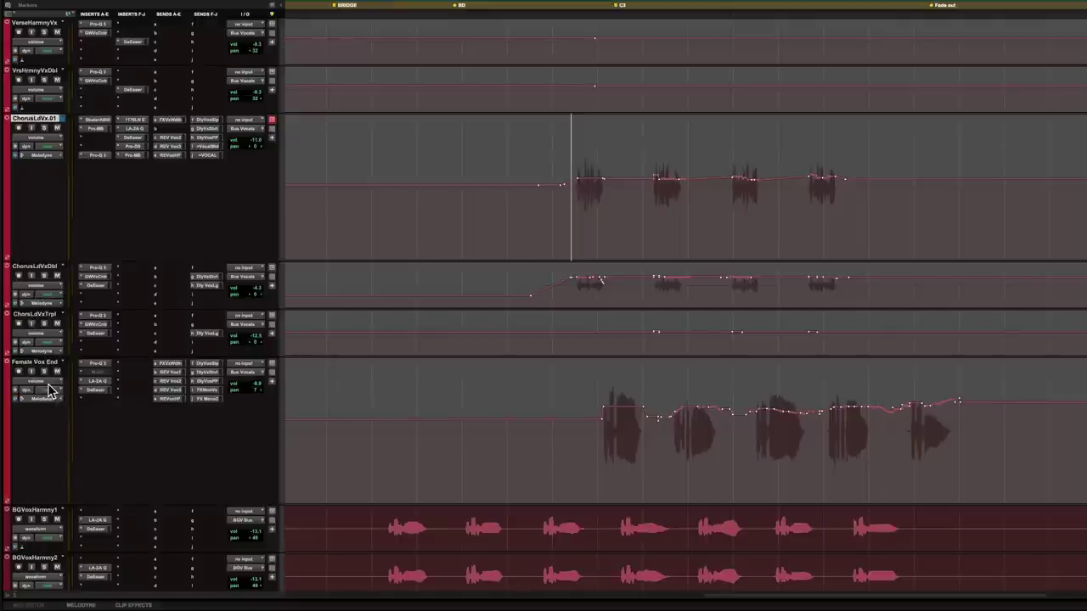
- Display the REV Vox HP send level automation on the Female Vox End track
click(48, 383)
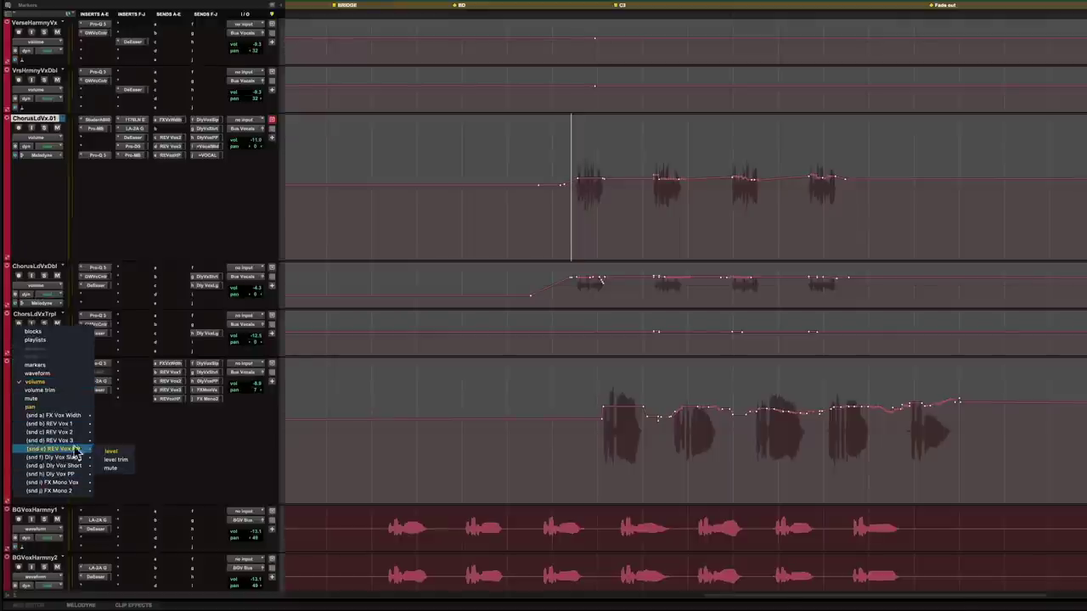
key(Escape)
scroll(890, 479, down, 3)
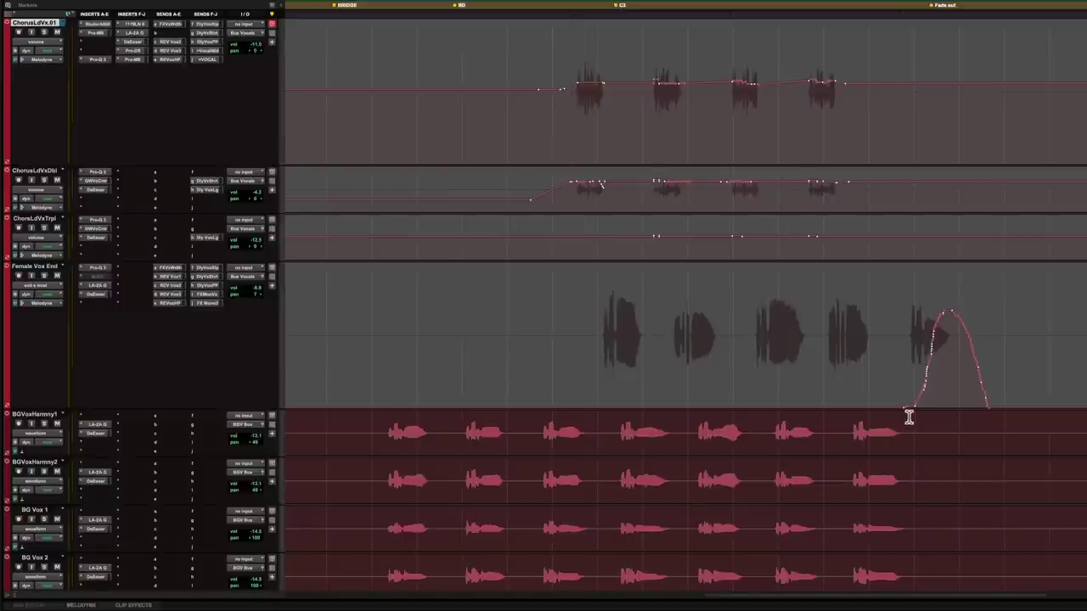
scroll(908, 417, down, 5)
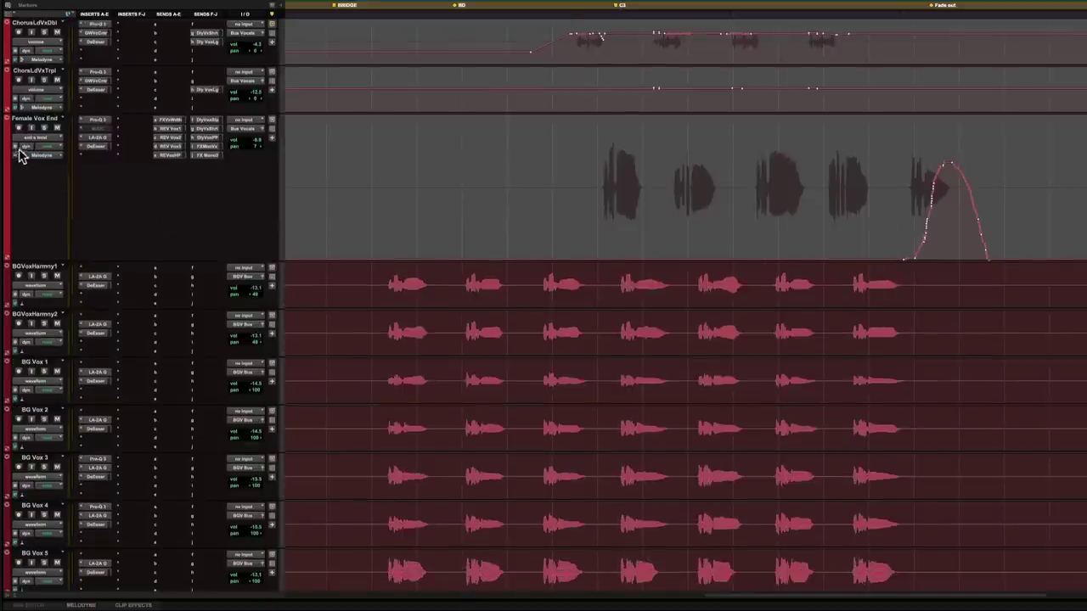
click(44, 140)
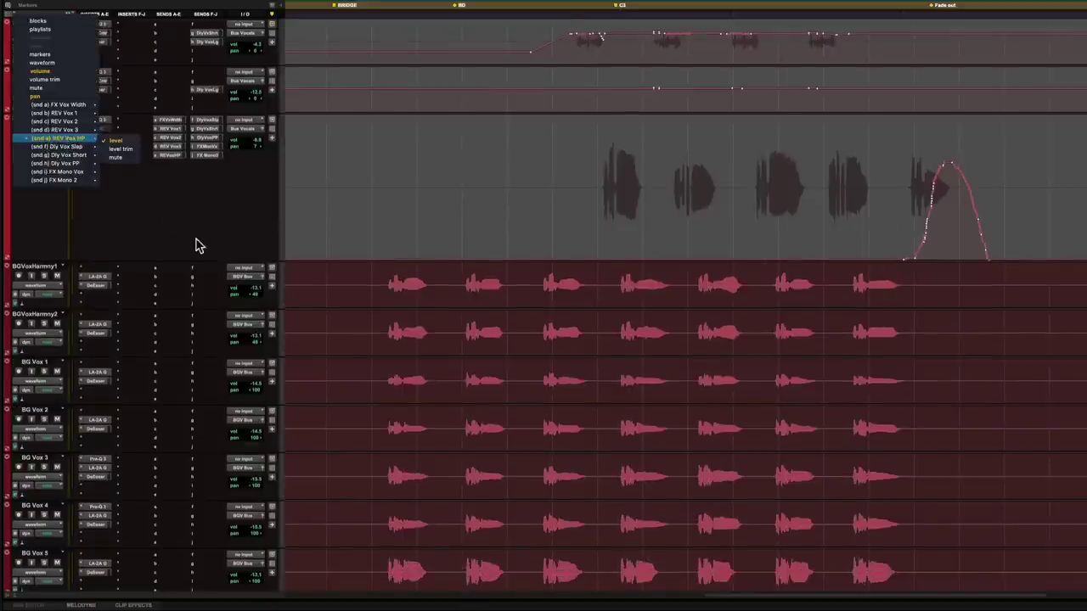
click(170, 156)
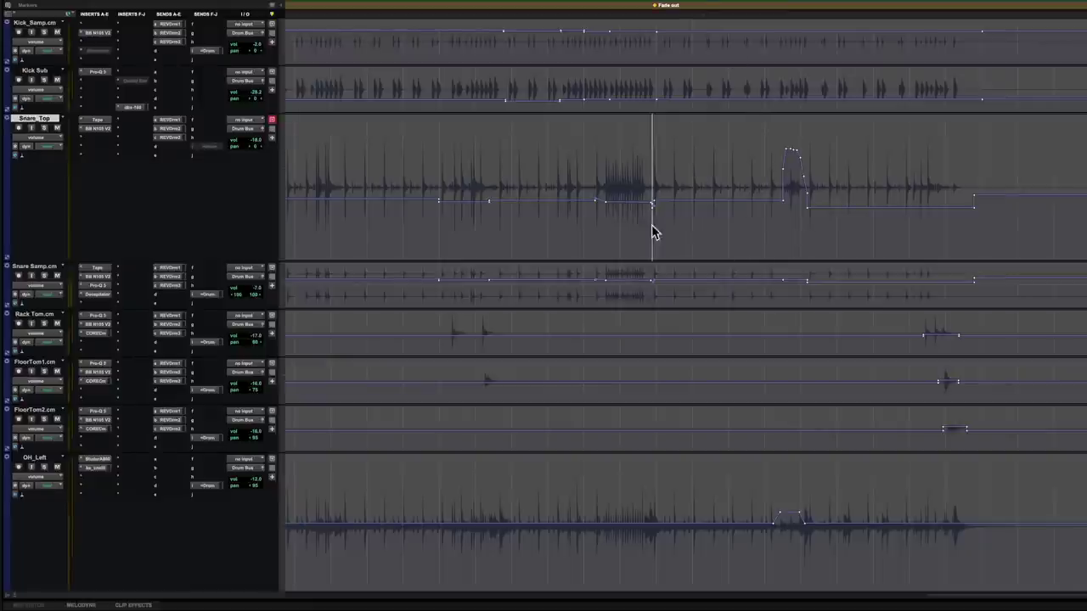
- Solo the OH_Left, OH_Right, HiHat and Mono_Room tracks and play the drum fill in the fade-out
key(space)
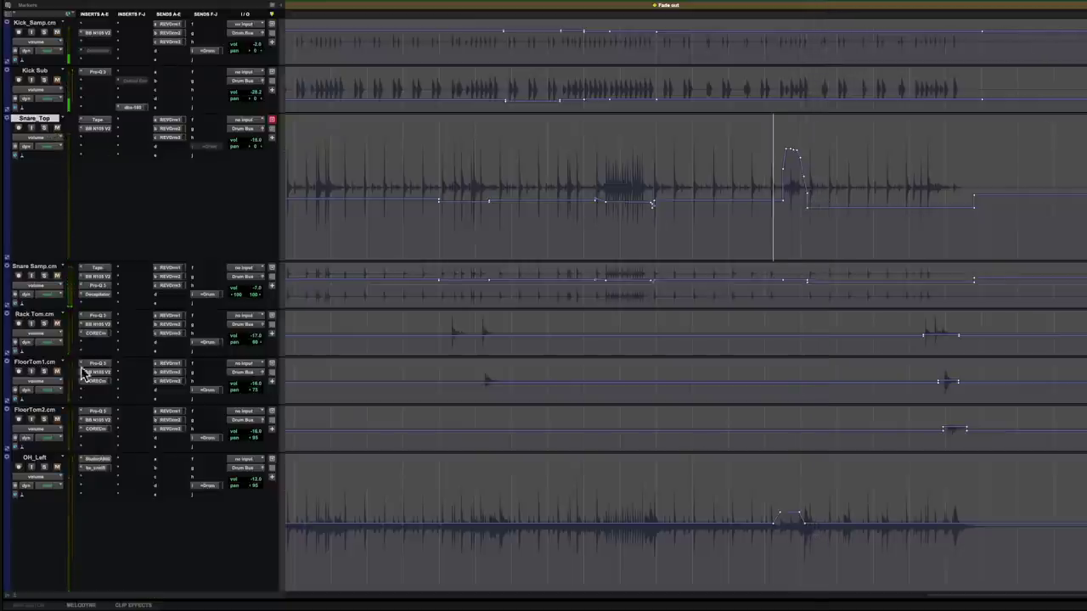
click(44, 467)
scroll(47, 493, down, 3)
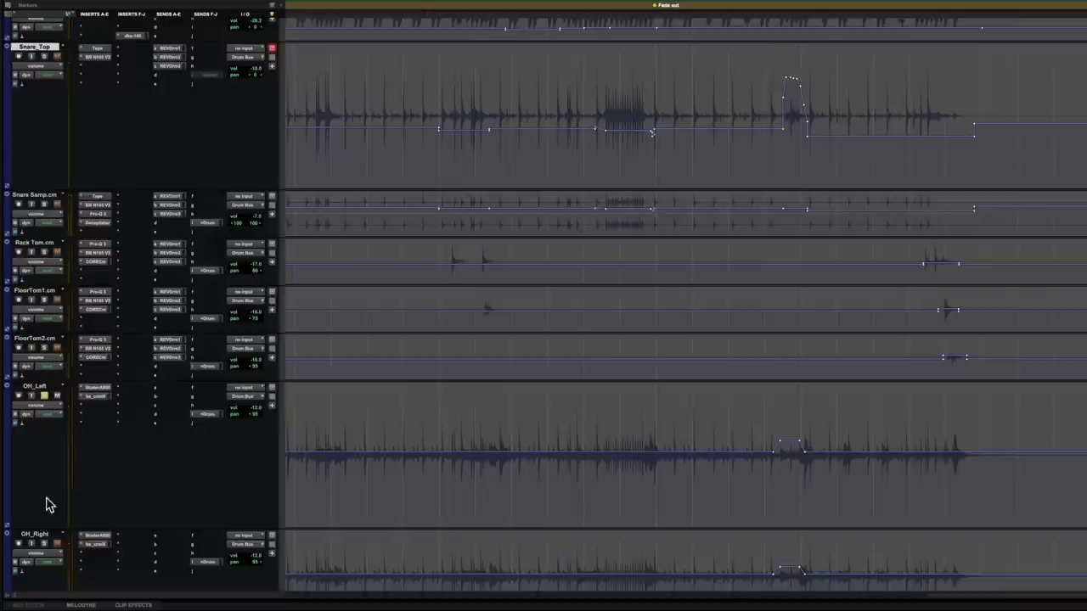
scroll(51, 526, down, 7)
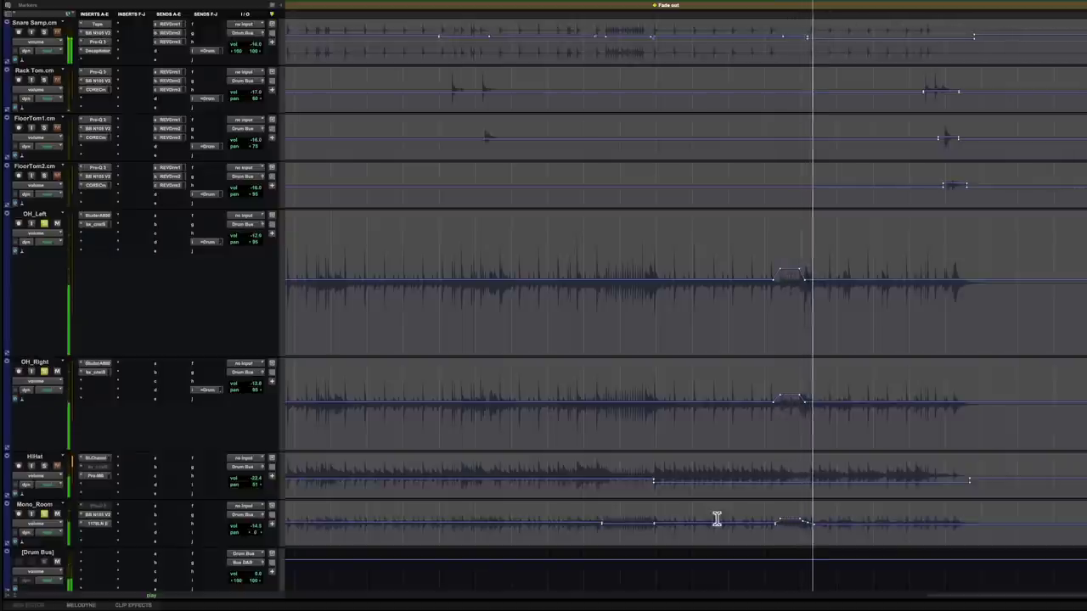
scroll(179, 266, up, 5)
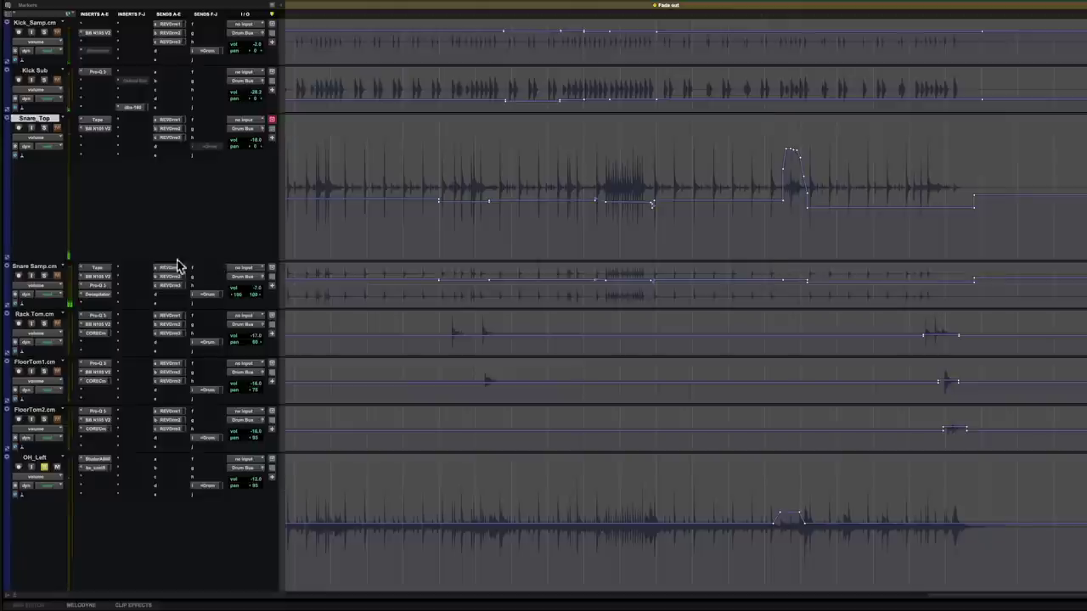